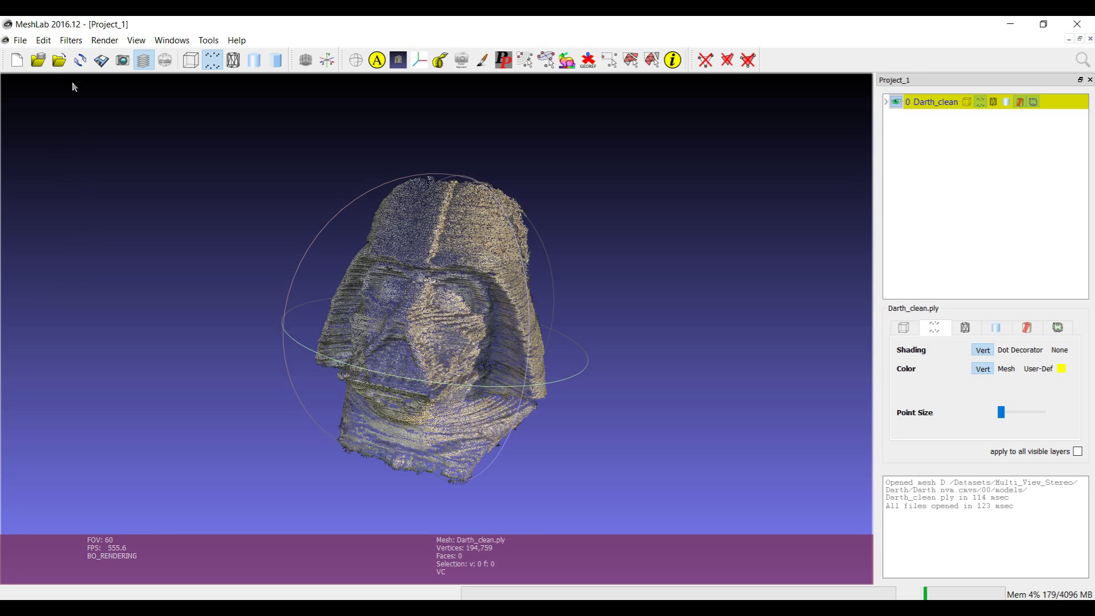
pyautogui.click(80, 42)
pyautogui.moveTo(145, 133)
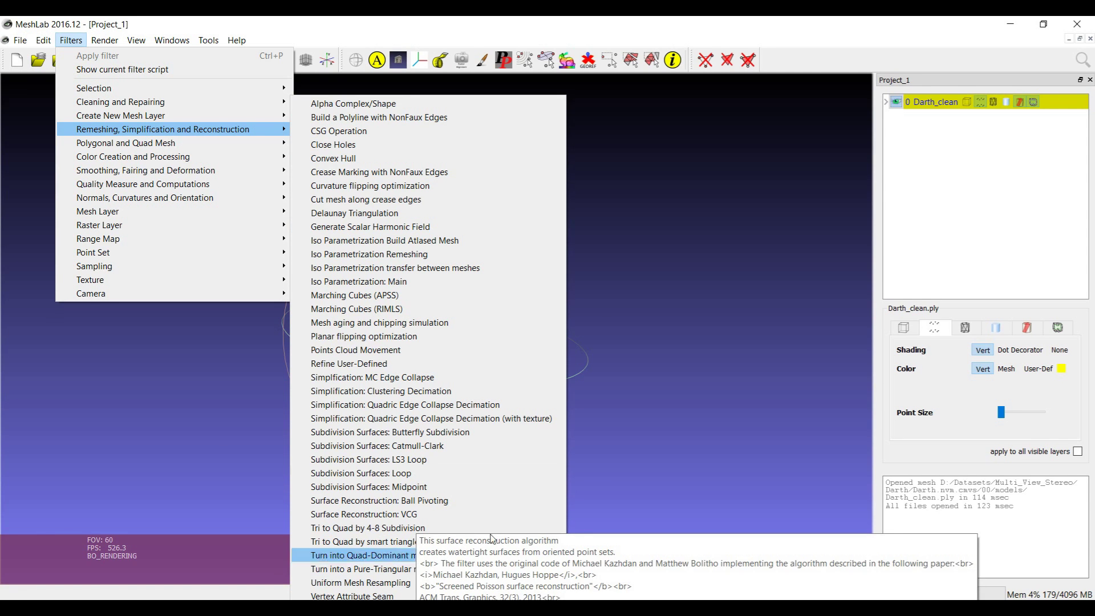
pyautogui.click(624, 364)
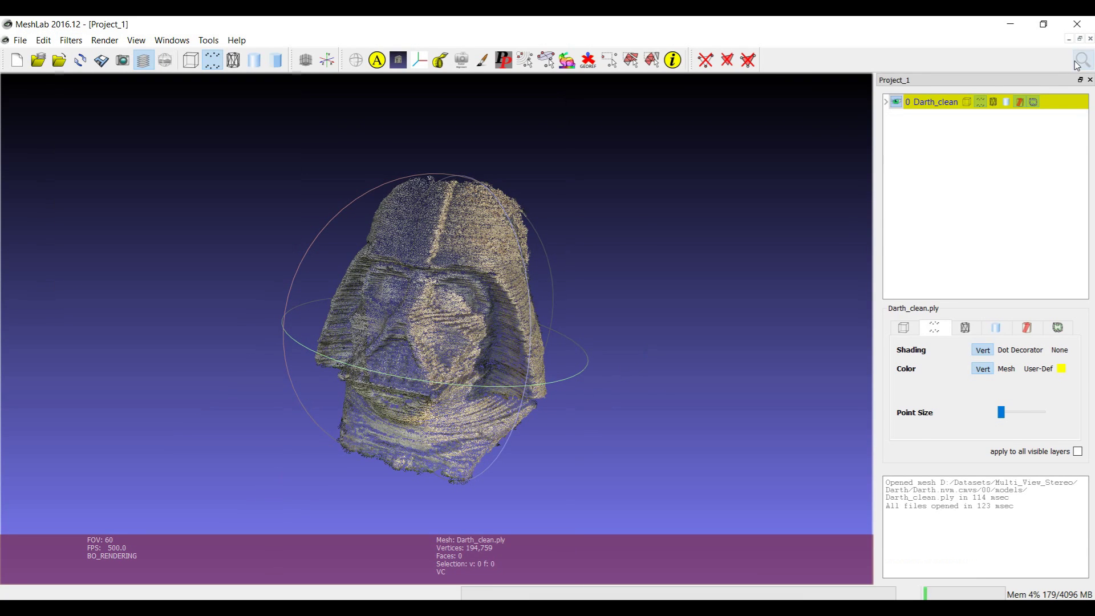
# Search the filters for "poisso" and run Screened Poisson Surface Reconstruction on Darth_clean with a reconstruction depth of 12.
pyautogui.click(1076, 63)
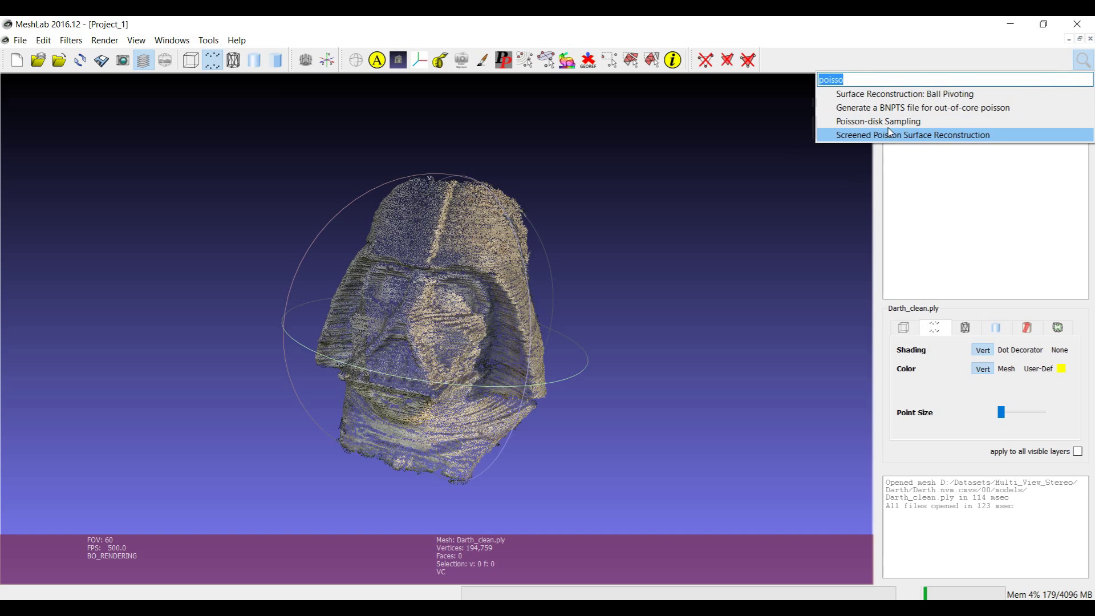
pyautogui.moveTo(890, 137)
pyautogui.click(891, 136)
pyautogui.moveTo(629, 304); pyautogui.dragTo(713, 185)
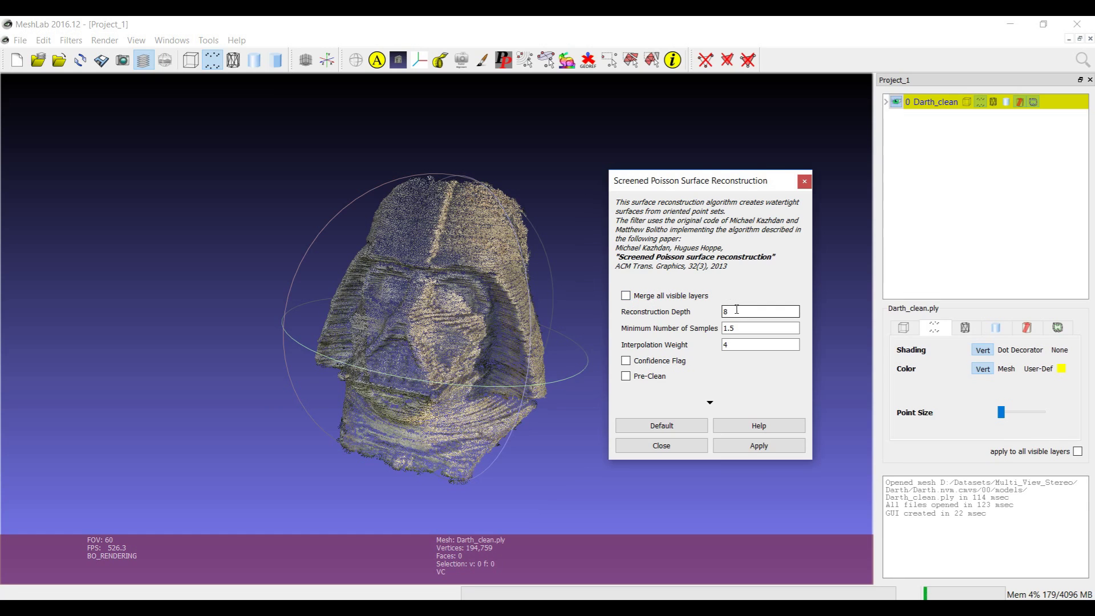
pyautogui.moveTo(725, 311); pyautogui.dragTo(714, 315)
pyautogui.moveTo(711, 315)
pyautogui.write('12')
pyautogui.click(750, 443)
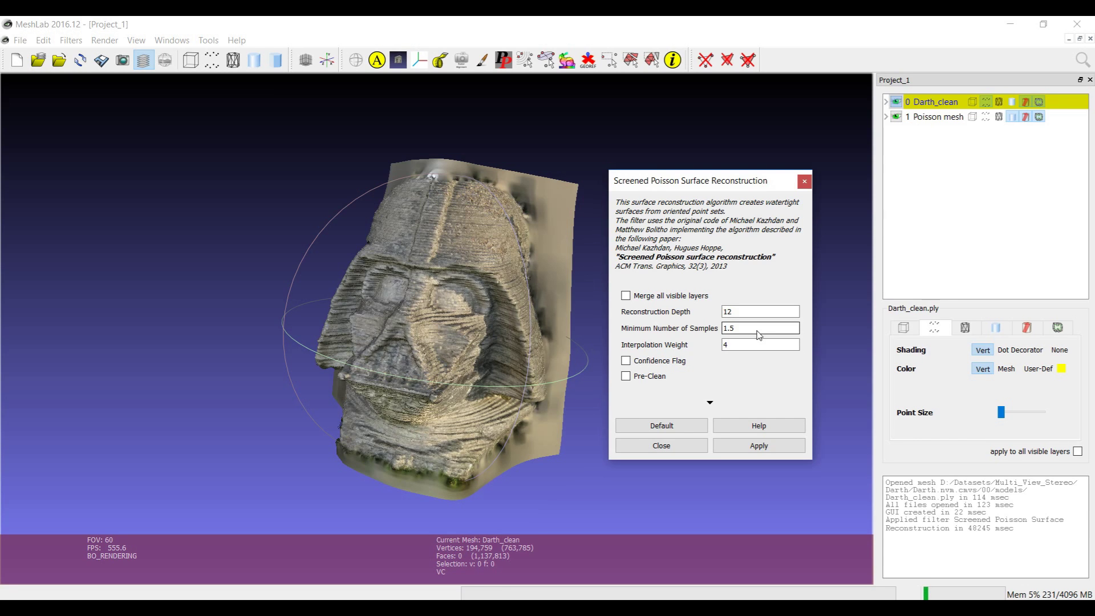
# Hide the Darth_clean point cloud layer so that only the reconstructed surface is shown.
pyautogui.moveTo(467, 346); pyautogui.dragTo(432, 336)
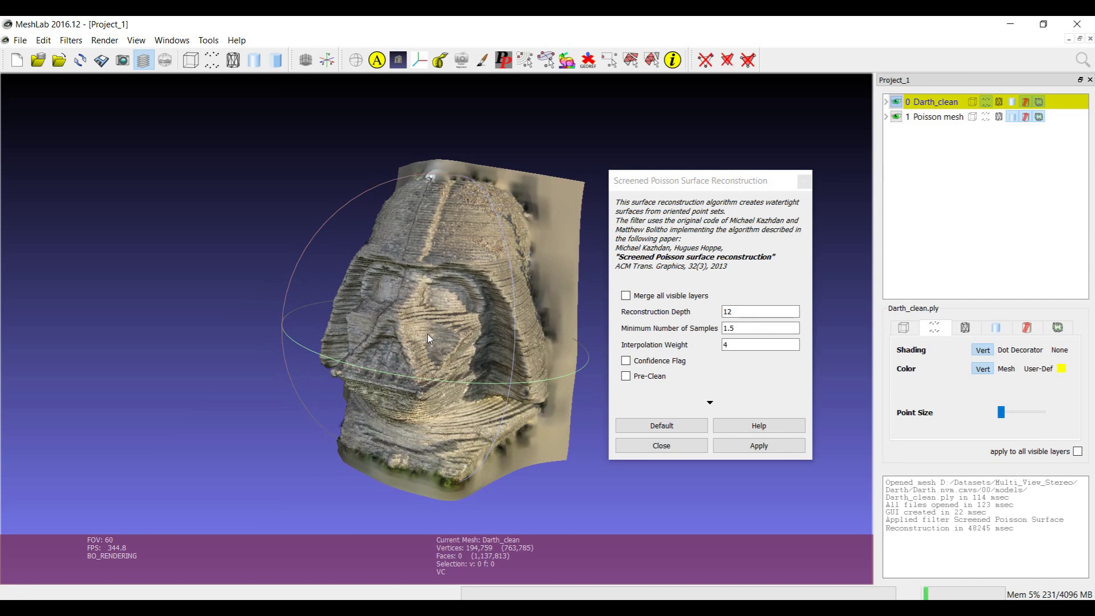
pyautogui.click(896, 101)
pyautogui.scroll(3, 402, 370)
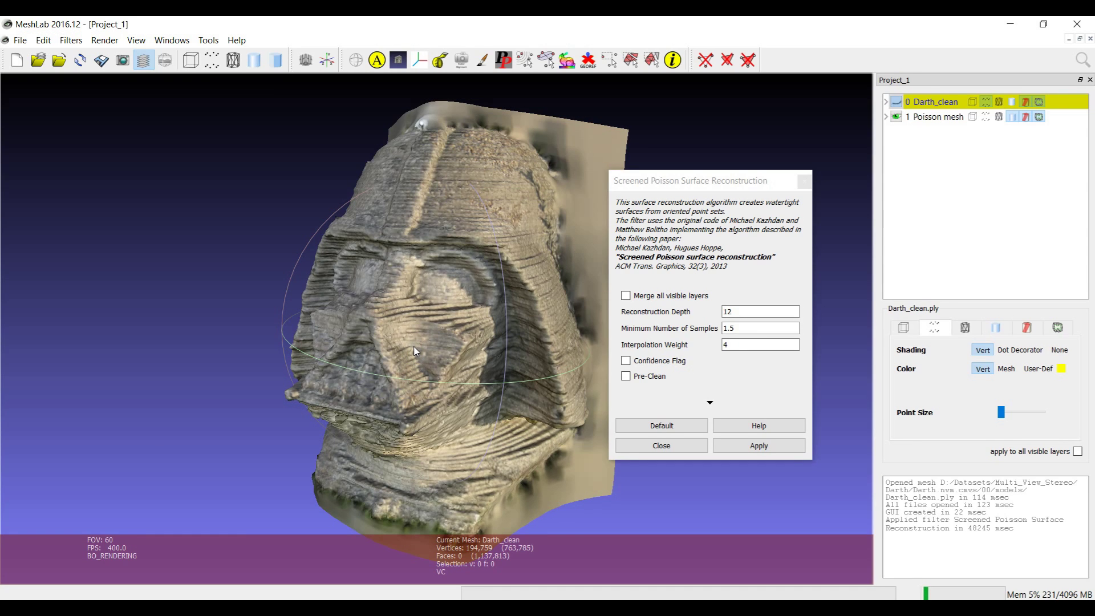
# Set the solid surface color of the Poisson mesh layer to Mesh instead of per-vertex color.
pyautogui.click(924, 117)
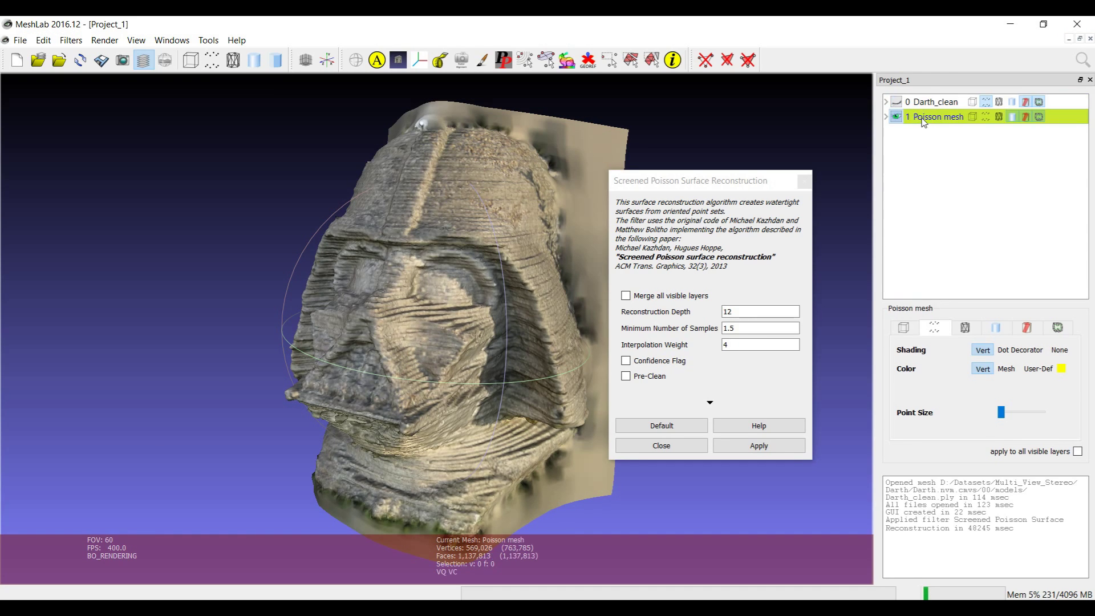
pyautogui.moveTo(378, 337); pyautogui.dragTo(402, 354)
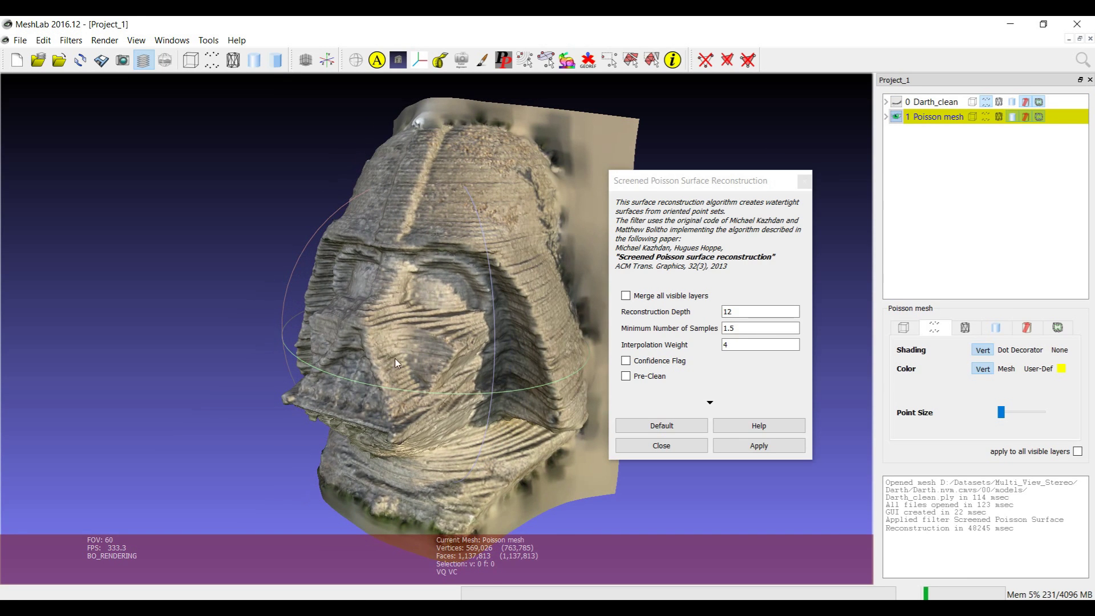
pyautogui.scroll(6, 429, 347)
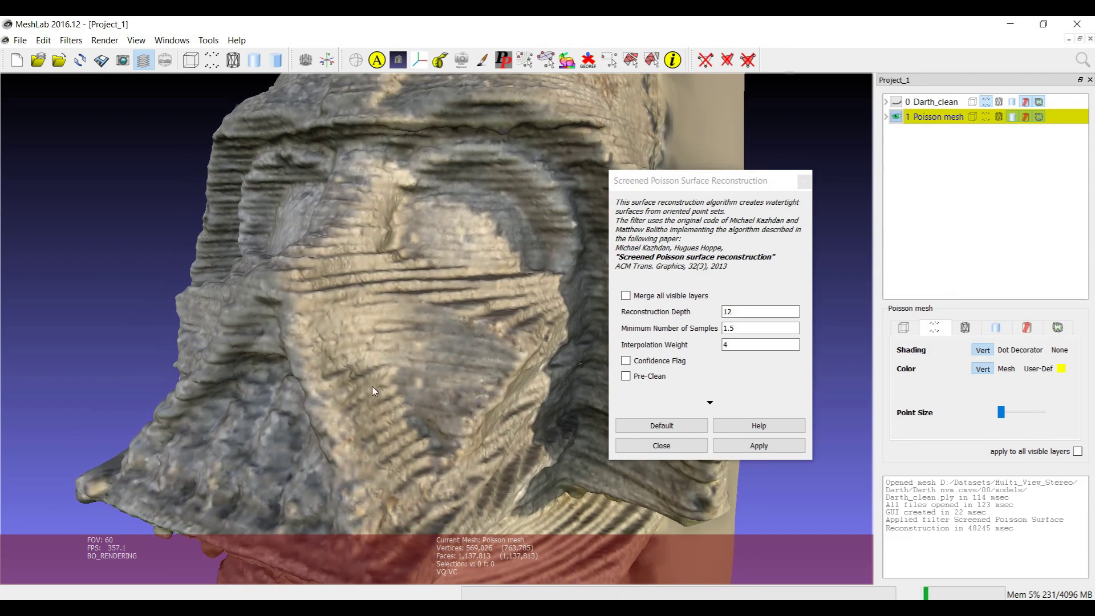
pyautogui.click(995, 328)
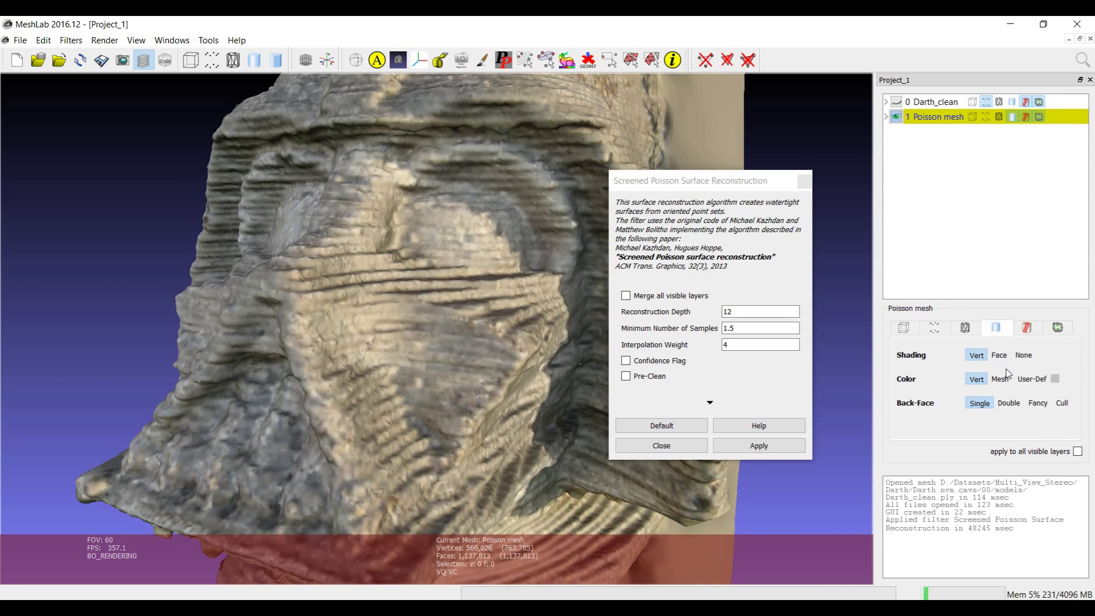
pyautogui.click(999, 379)
# Examine the uncolored Poisson mesh from several sides and overlay its wireframe edges.
pyautogui.scroll(-8, 447, 355)
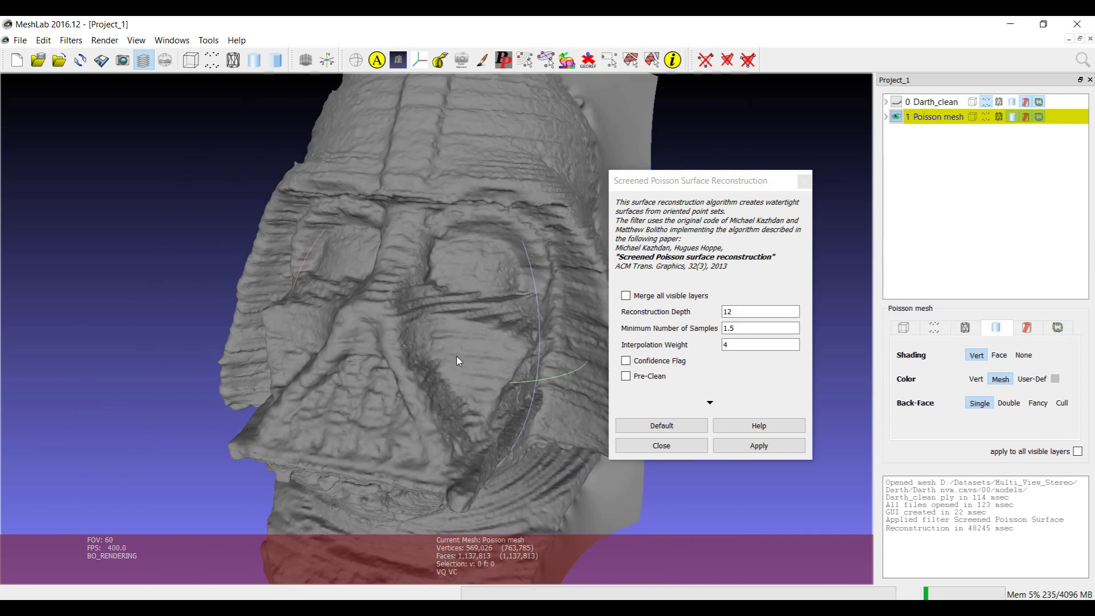
pyautogui.moveTo(463, 361); pyautogui.dragTo(417, 347)
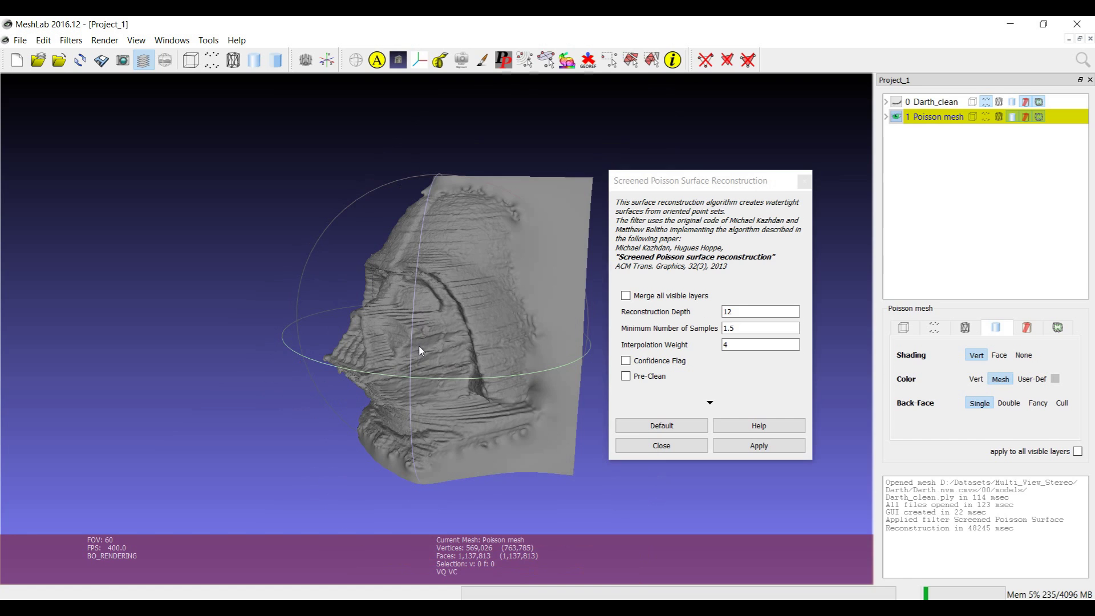
pyautogui.moveTo(480, 300); pyautogui.dragTo(410, 331)
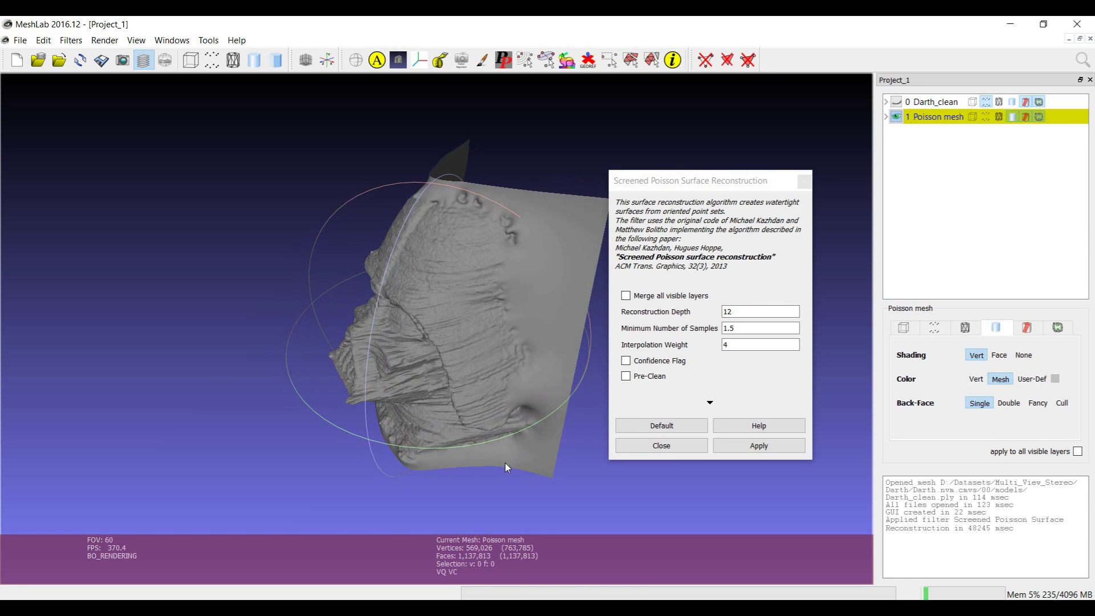
pyautogui.moveTo(535, 282); pyautogui.dragTo(488, 320)
pyautogui.scroll(5, 489, 320)
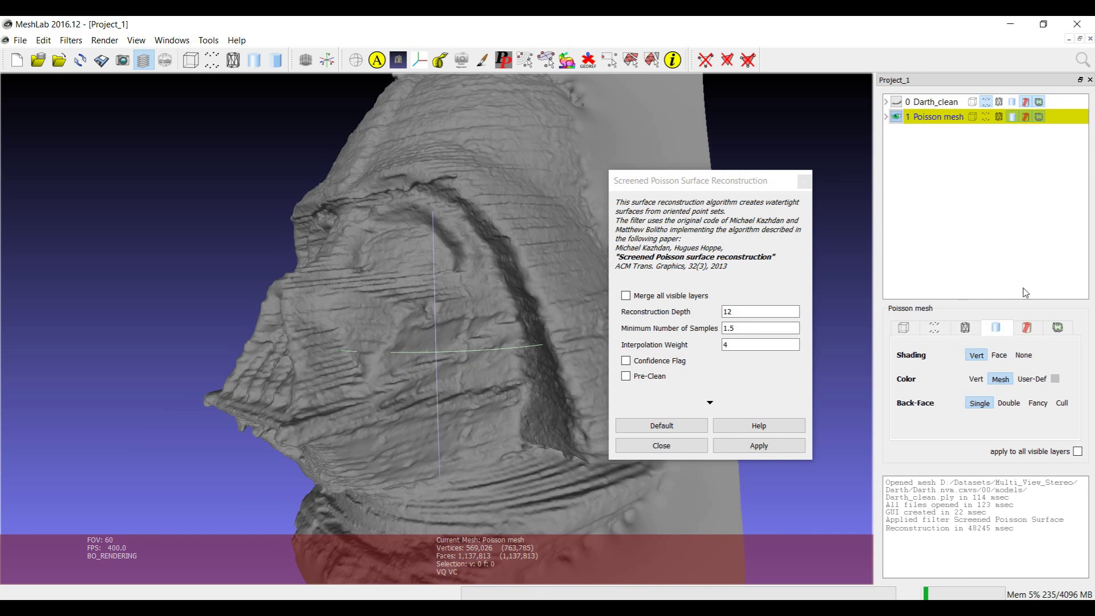
pyautogui.click(999, 116)
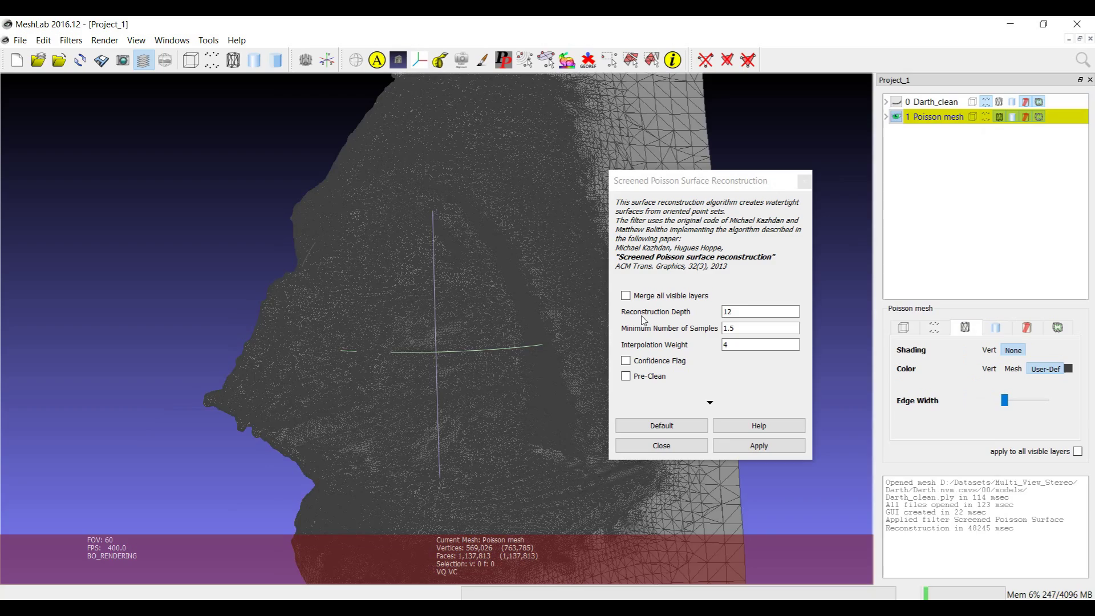
# Examine the triangle density of the Poisson mesh on the mask and the surrounding surface, and turn the wireframe edges off.
pyautogui.scroll(-5, 426, 331)
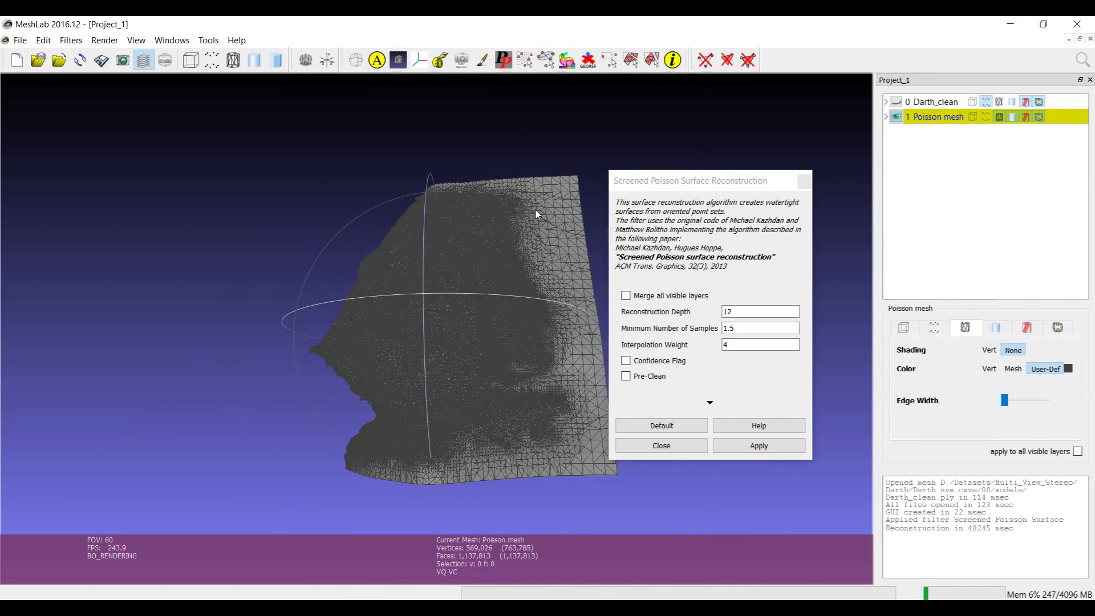
pyautogui.doubleClick(428, 375)
pyautogui.scroll(5, 413, 275)
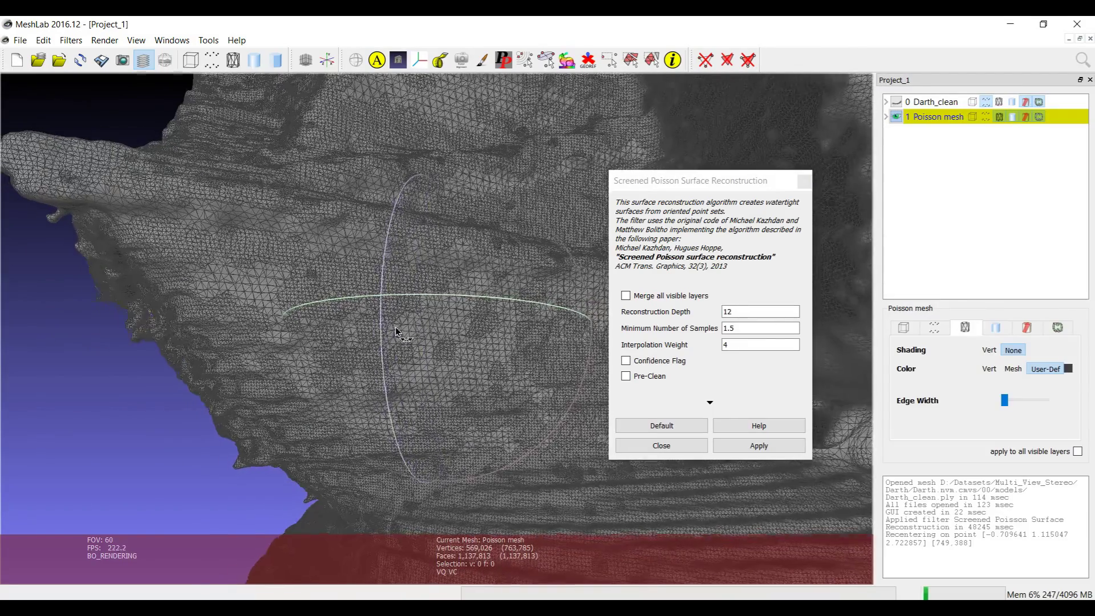
pyautogui.moveTo(396, 329); pyautogui.dragTo(388, 331)
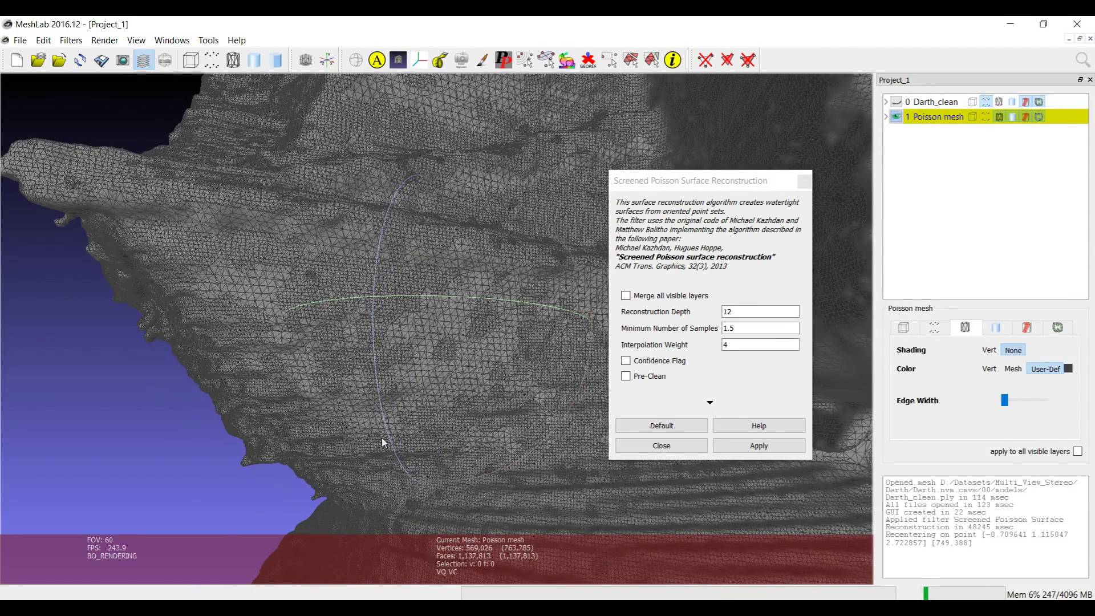
pyautogui.moveTo(414, 386); pyautogui.dragTo(447, 338)
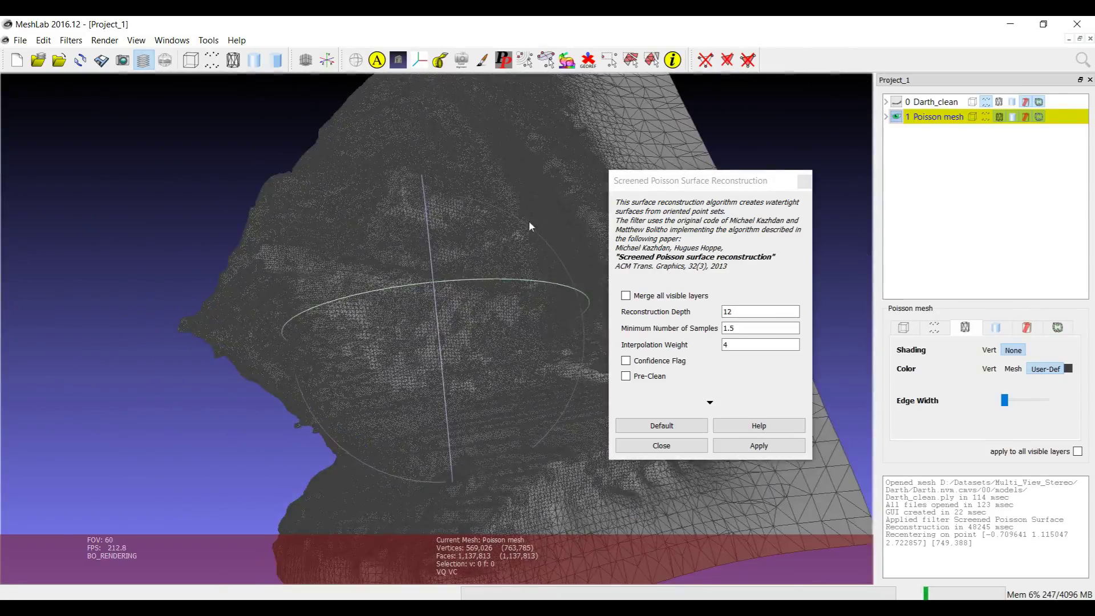
pyautogui.doubleClick(529, 221)
pyautogui.scroll(4, 482, 347)
pyautogui.scroll(-4, 482, 346)
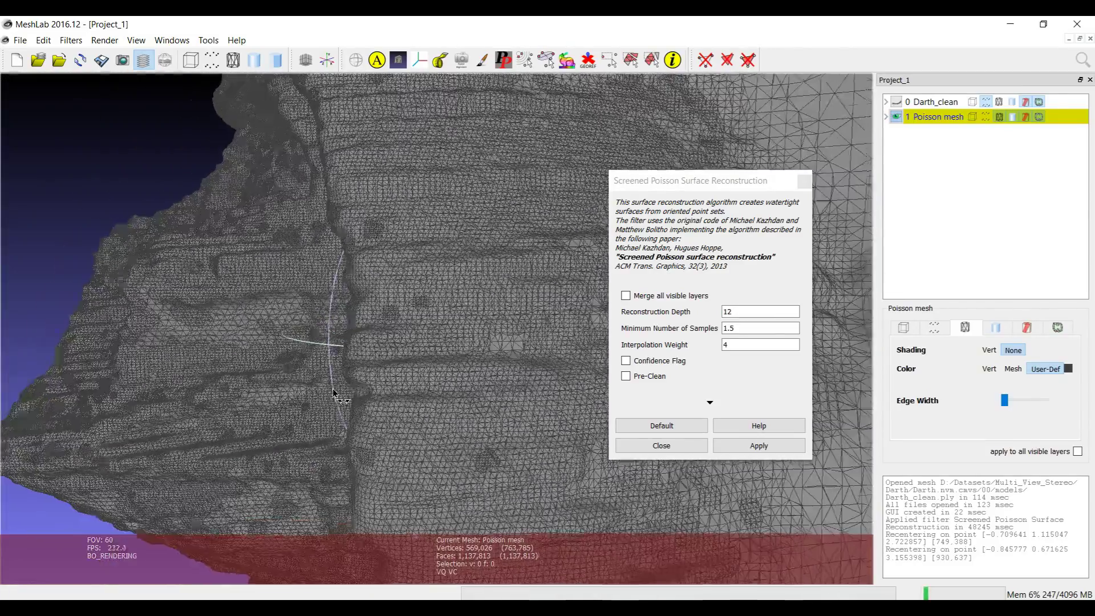
pyautogui.scroll(-1, 451, 418)
pyautogui.scroll(-3, 451, 418)
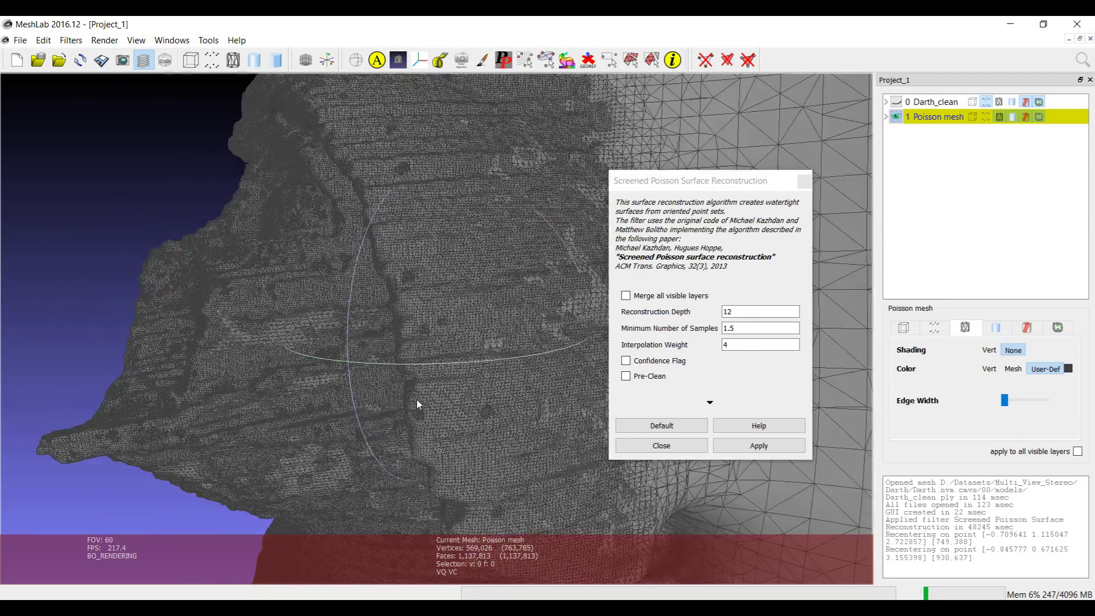
pyautogui.scroll(-2, 399, 393)
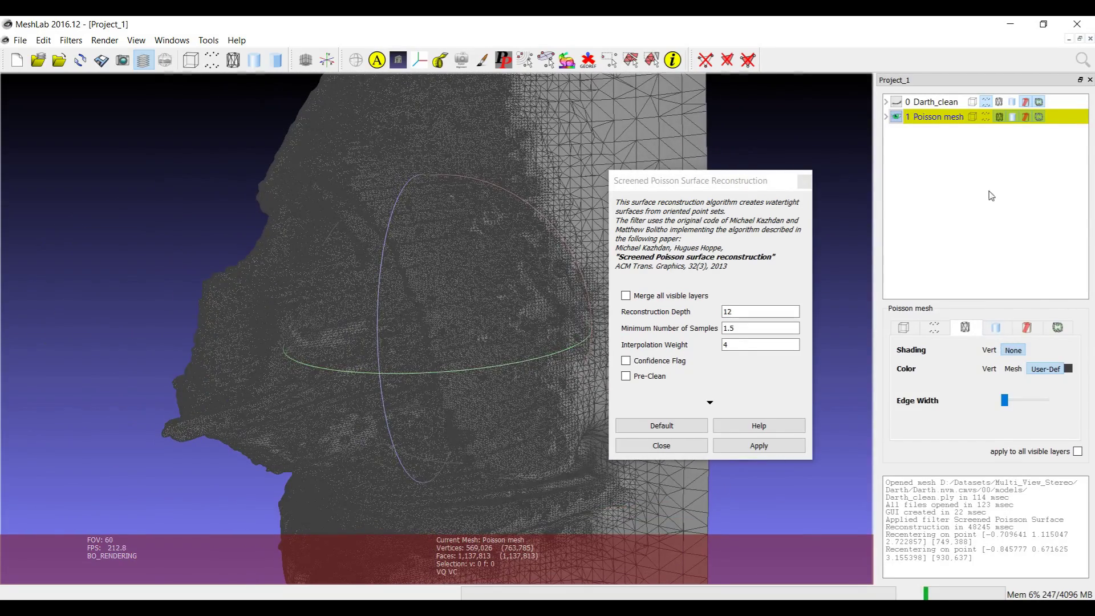
pyautogui.click(999, 117)
pyautogui.scroll(-5, 440, 423)
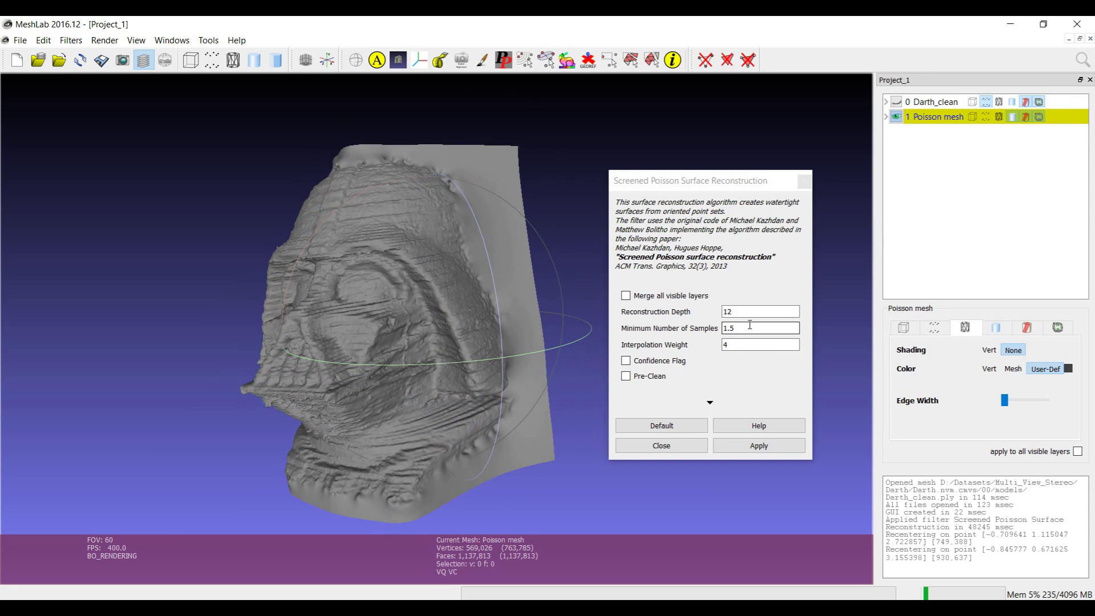
# Reveal the advanced Screened Poisson parameters with their help descriptions and read what each one controls.
pyautogui.click(727, 342)
pyautogui.moveTo(333, 608)
pyautogui.moveTo(721, 359)
pyautogui.click(709, 402)
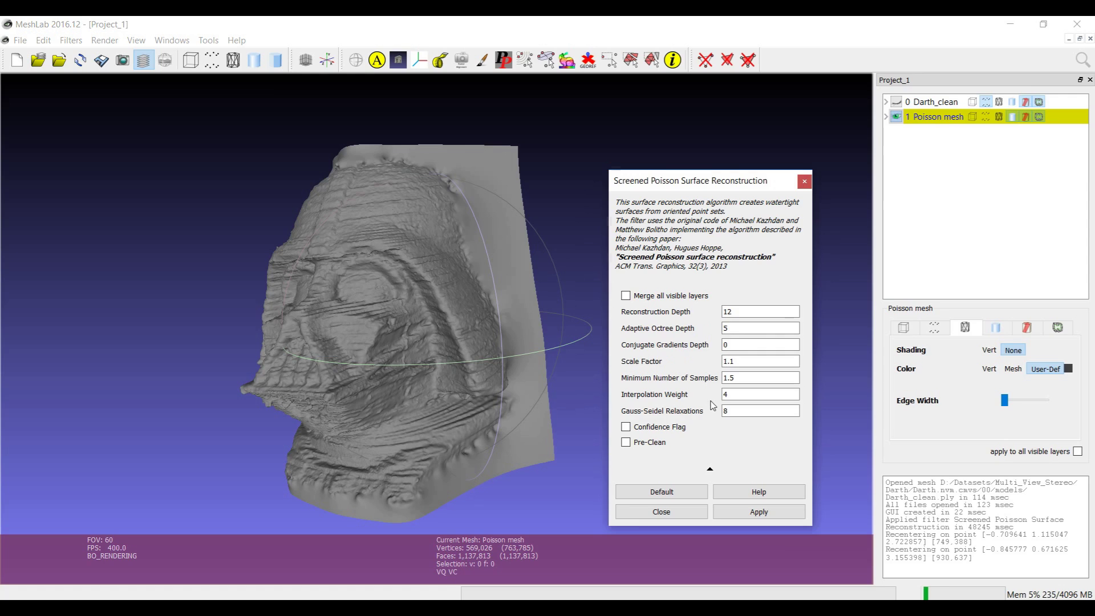
pyautogui.moveTo(711, 403)
pyautogui.click(754, 494)
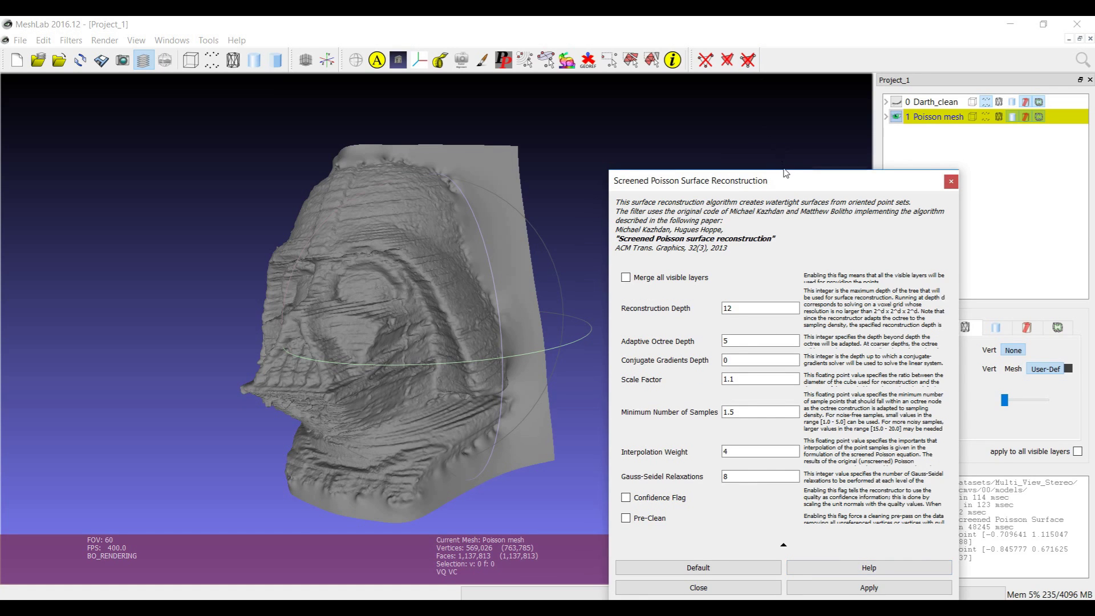
pyautogui.moveTo(784, 171); pyautogui.dragTo(745, 76)
pyautogui.moveTo(901, 260)
pyautogui.mouseDown()
pyautogui.moveTo(963, 260)
pyautogui.moveTo(897, 256)
pyautogui.mouseUp()
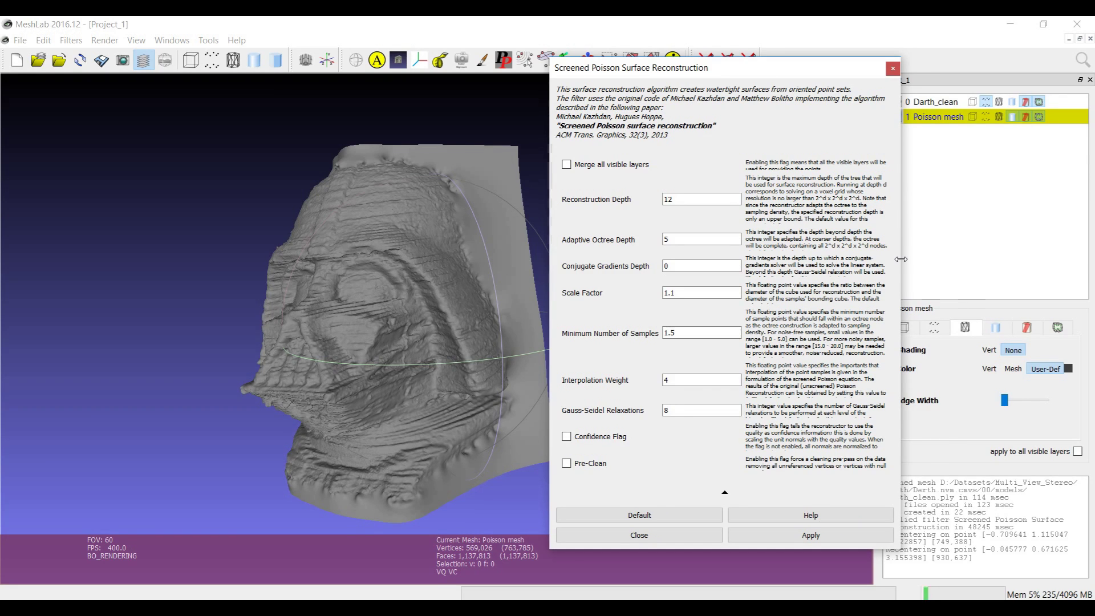
pyautogui.click(903, 255)
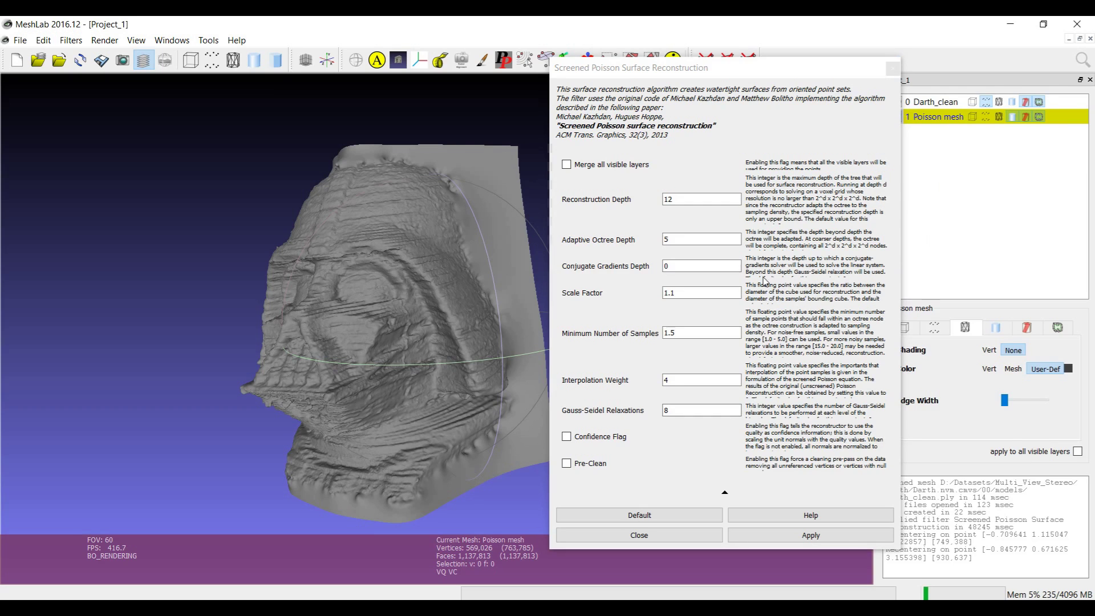
# Hide the help descriptions and advanced parameters of the reconstruction filter again, keeping its window beside the mesh.
pyautogui.click(759, 517)
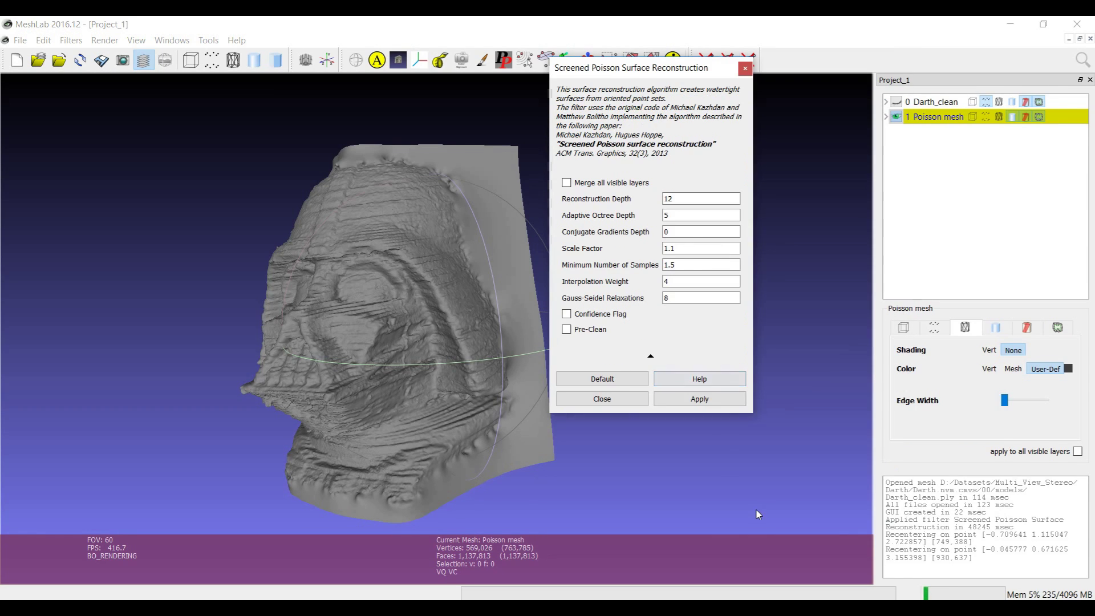
pyautogui.click(650, 359)
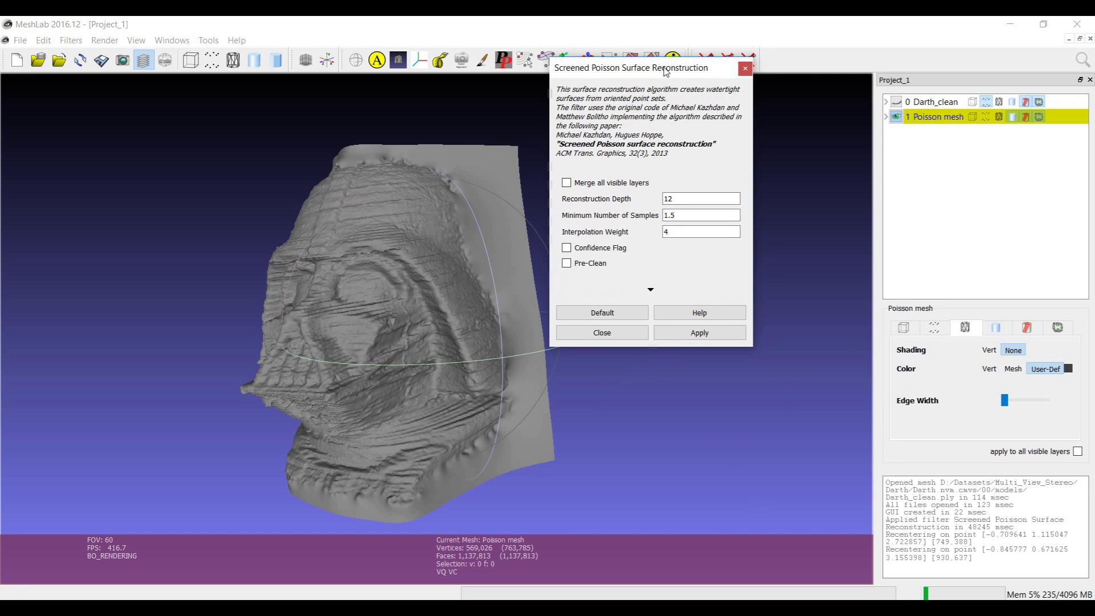
pyautogui.moveTo(665, 72); pyautogui.dragTo(728, 156)
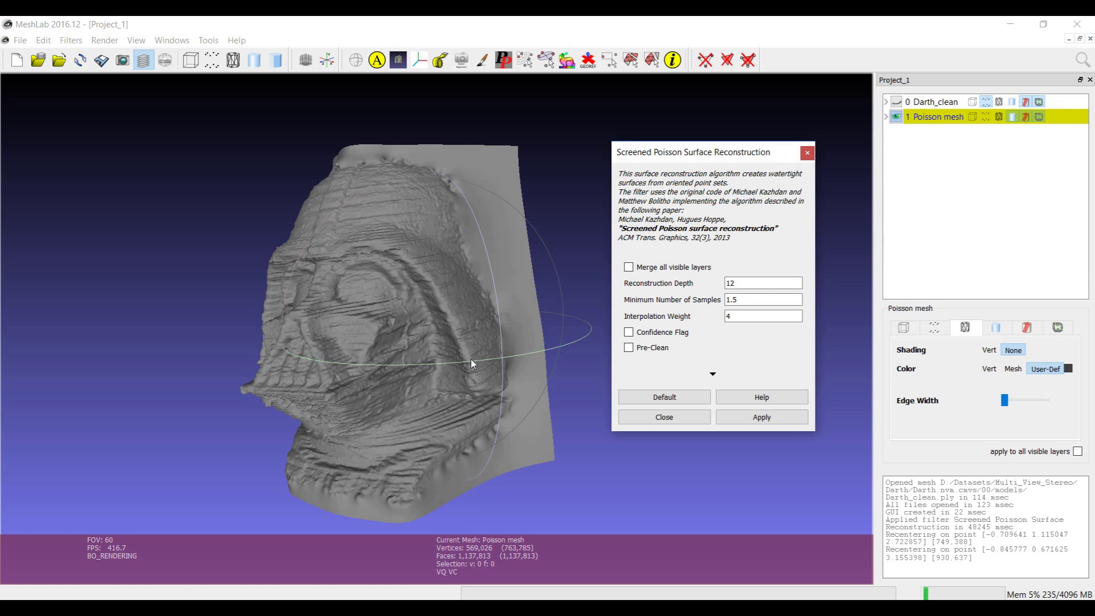
# Make the Darth_clean point cloud the current layer.
pyautogui.click(922, 103)
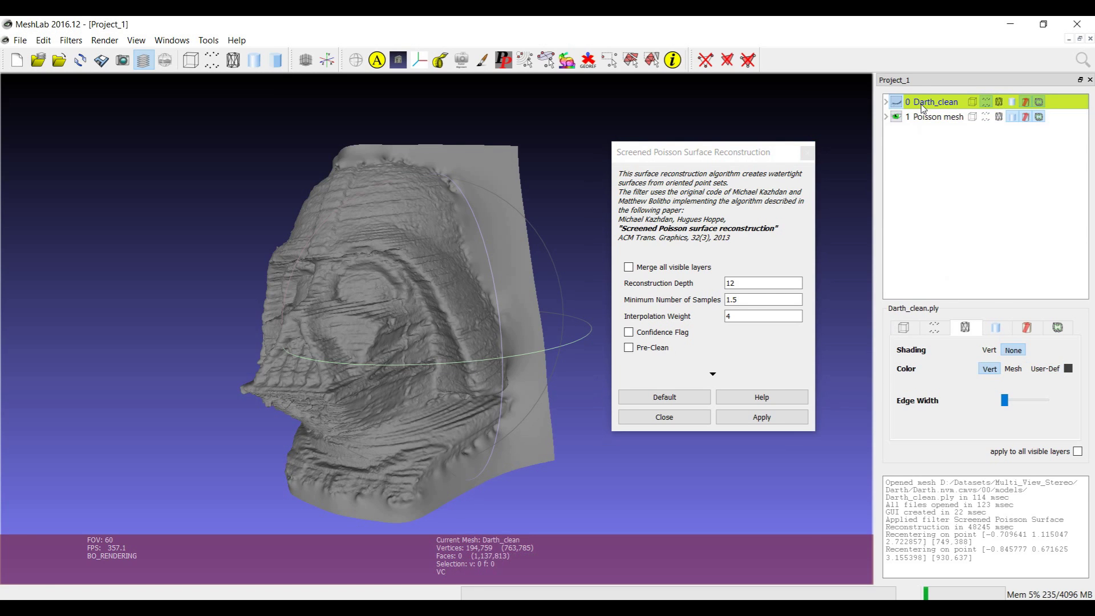